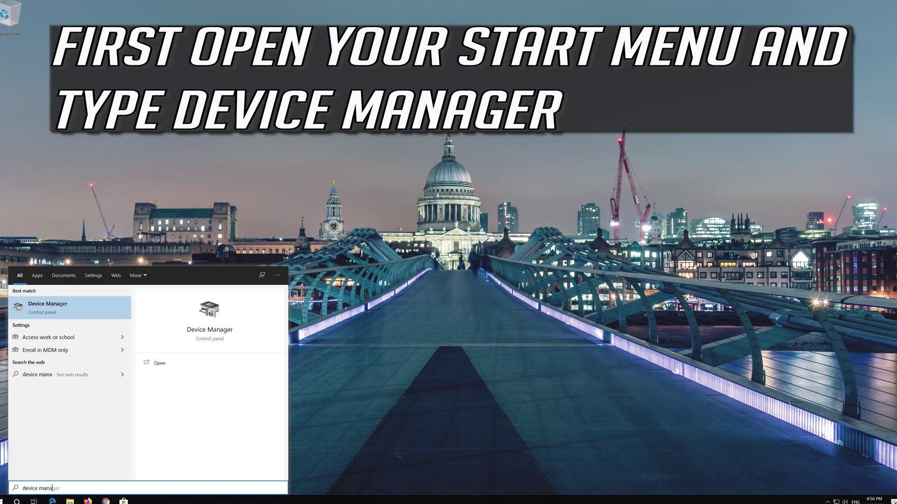
# Search the Start menu for 'device manager' and open the Device Manager best match
pyautogui.write('ger')
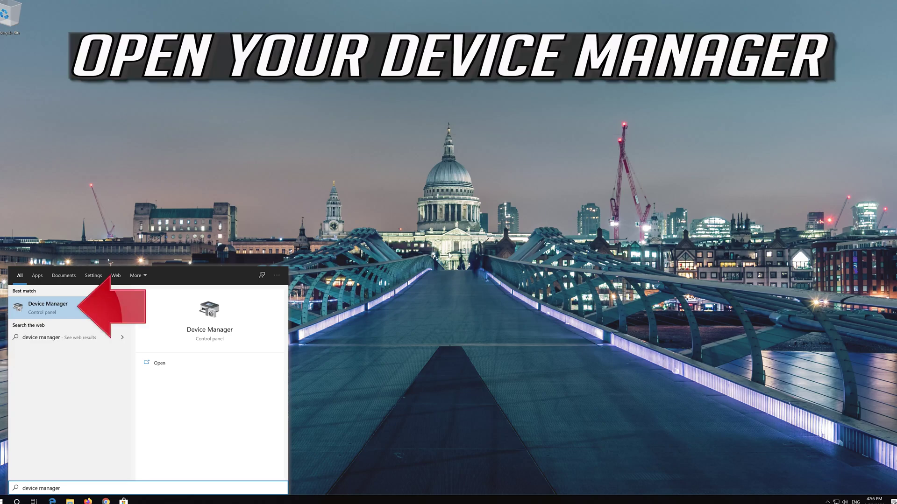
pyautogui.click(77, 309)
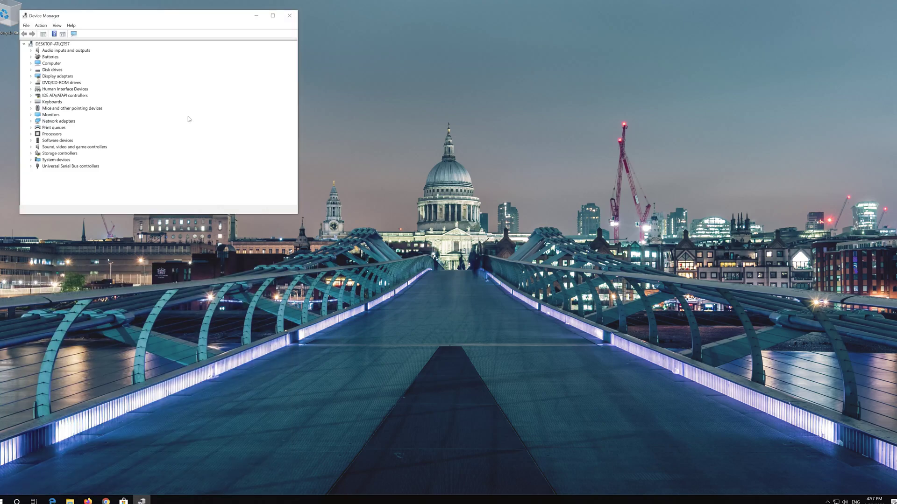
# Start Update Driver from the Driver tab of the VirtualBox Graphics Adapter's properties under Display adapters
pyautogui.moveTo(159, 16); pyautogui.dragTo(431, 118)
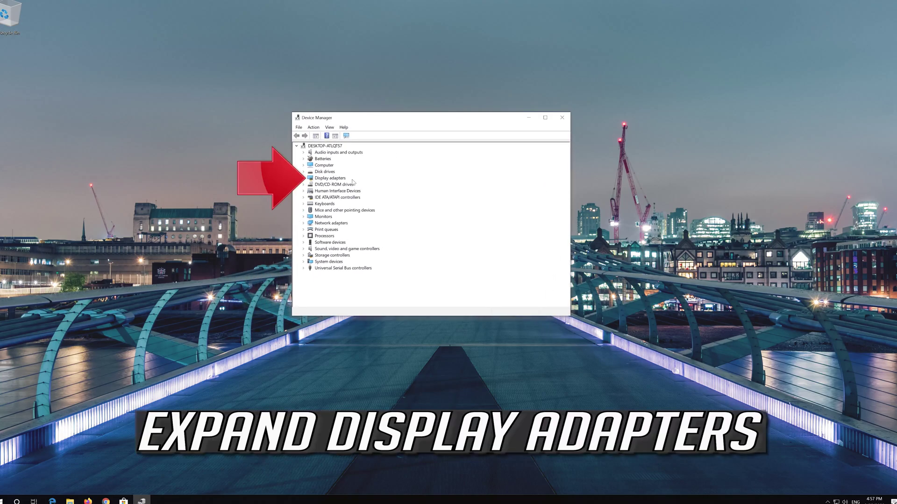
pyautogui.click(304, 178)
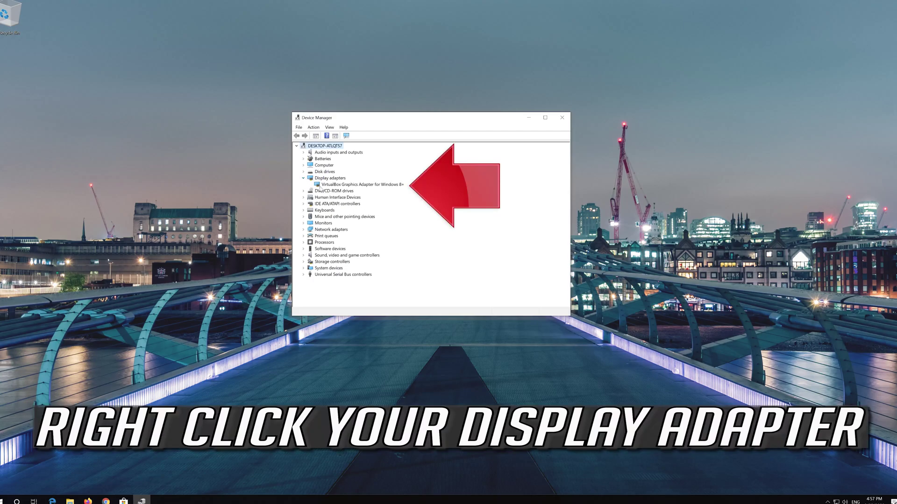
pyautogui.click(321, 185)
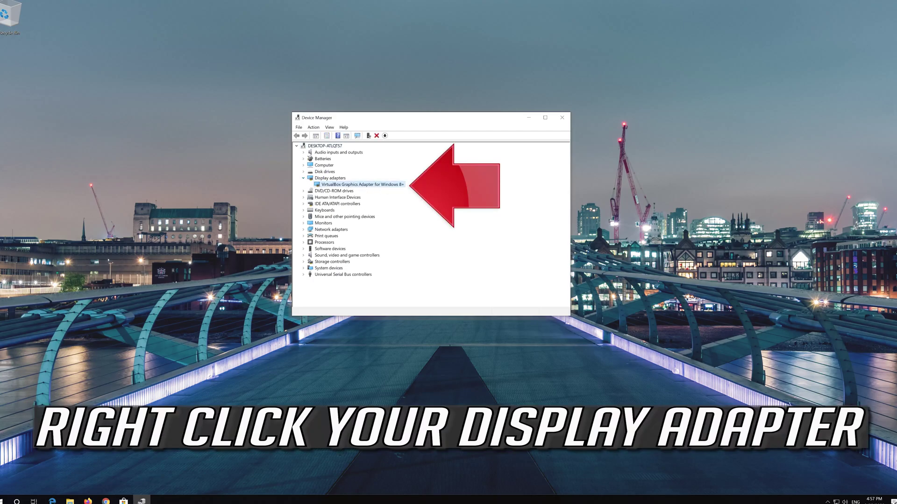
pyautogui.rightClick(385, 187)
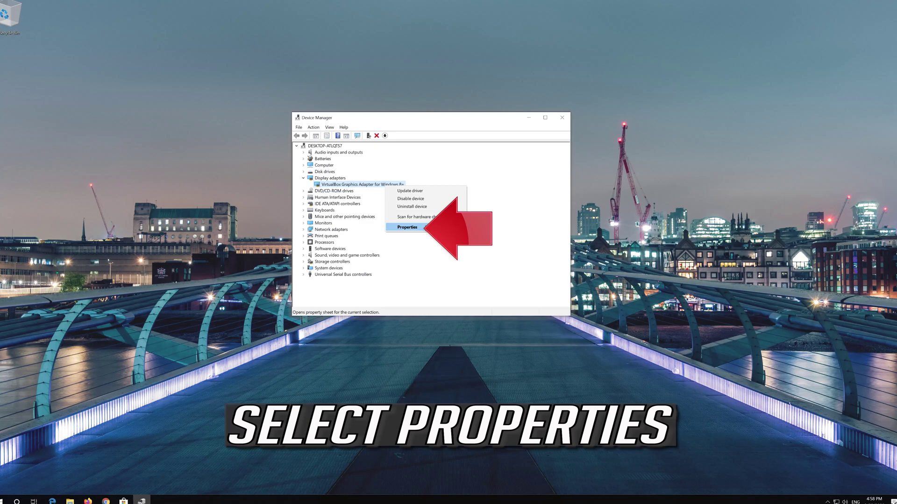
pyautogui.click(426, 227)
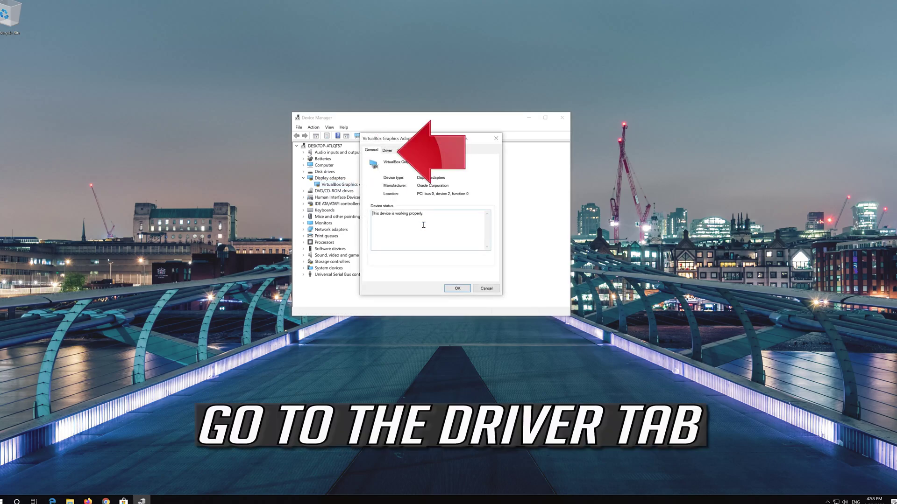
pyautogui.click(387, 153)
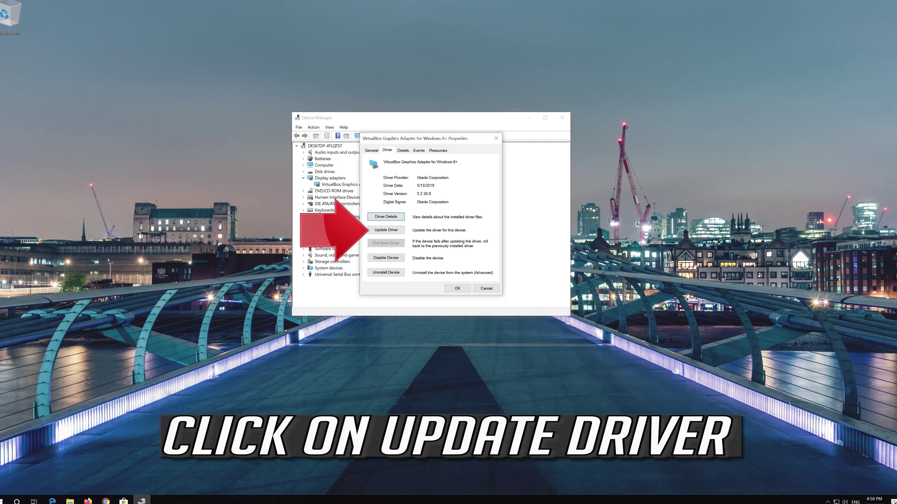
pyautogui.click(387, 230)
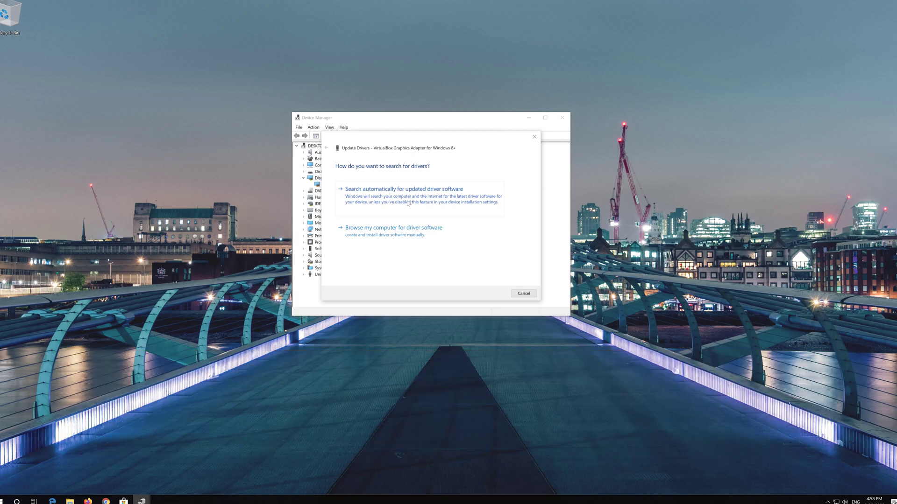
# Search automatically for a newer adapter driver, then search for drivers on Windows Update instead
pyautogui.click(408, 203)
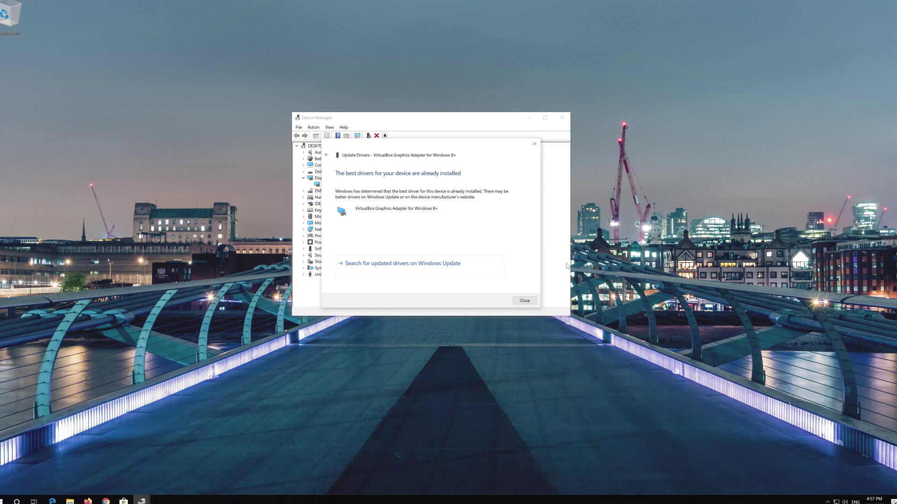
pyautogui.click(393, 264)
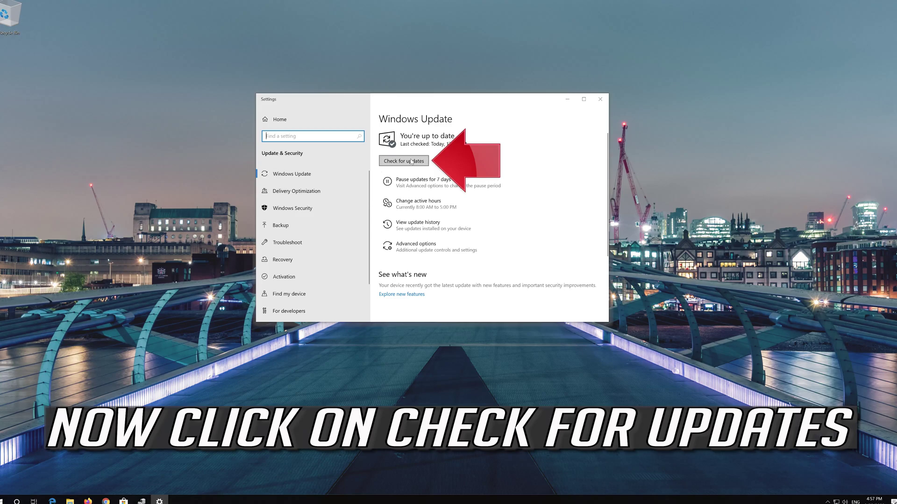
# Have Windows Update check for new updates
pyautogui.click(411, 161)
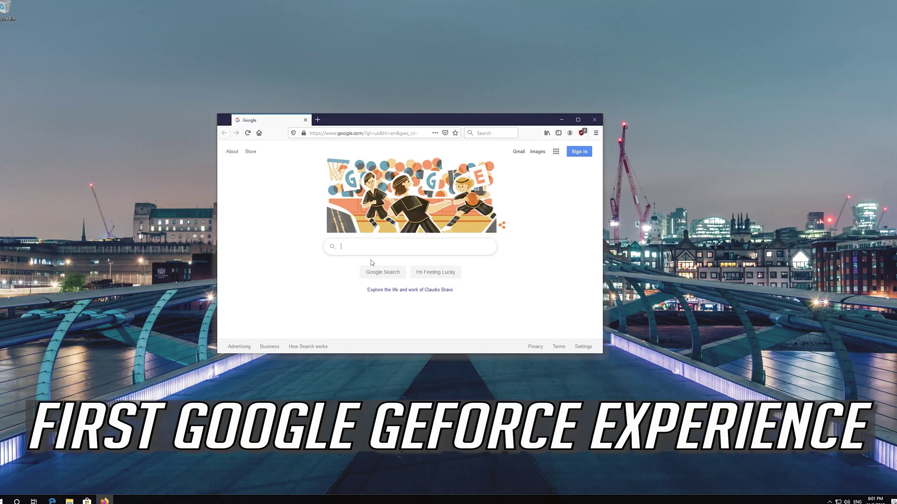
# Find GeForce Experience on Google and download GeForce_Experience_v3.20.1.57.exe from NVIDIA's page
pyautogui.write('geforce experience')
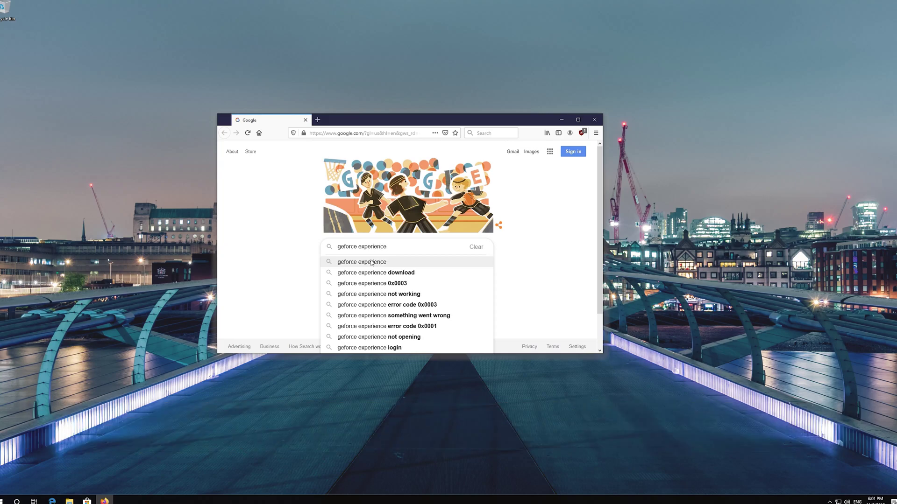
pyautogui.click(371, 262)
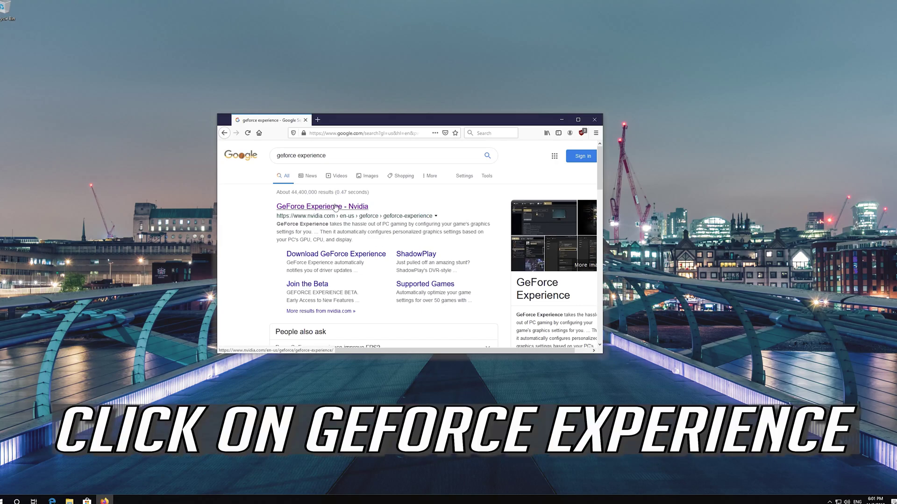
pyautogui.click(335, 207)
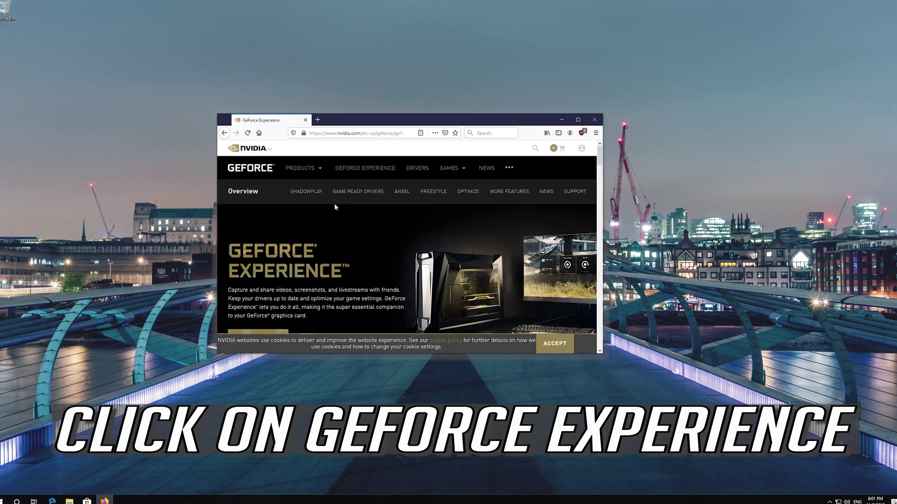
pyautogui.scroll(-3, 334, 207)
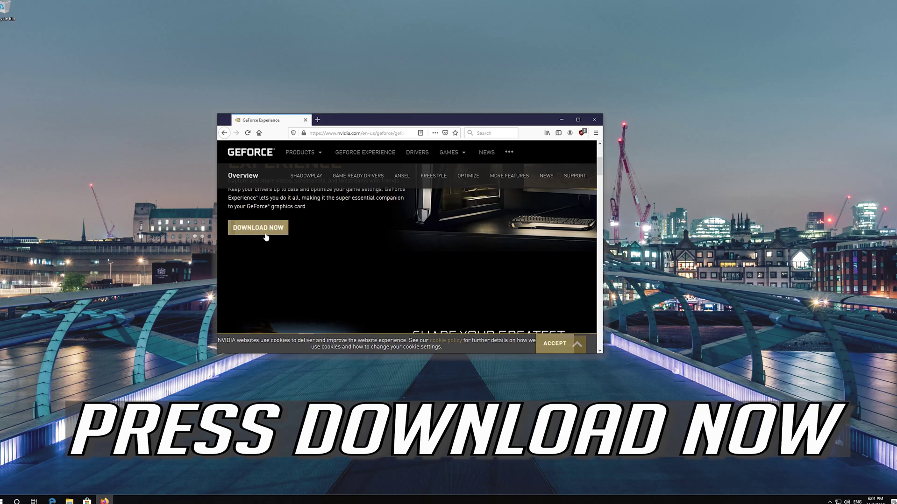
pyautogui.click(255, 234)
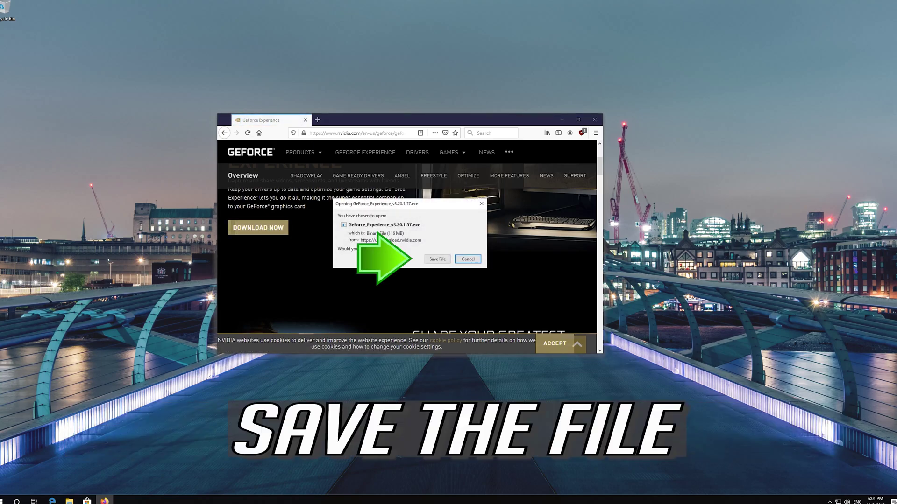
pyautogui.click(431, 260)
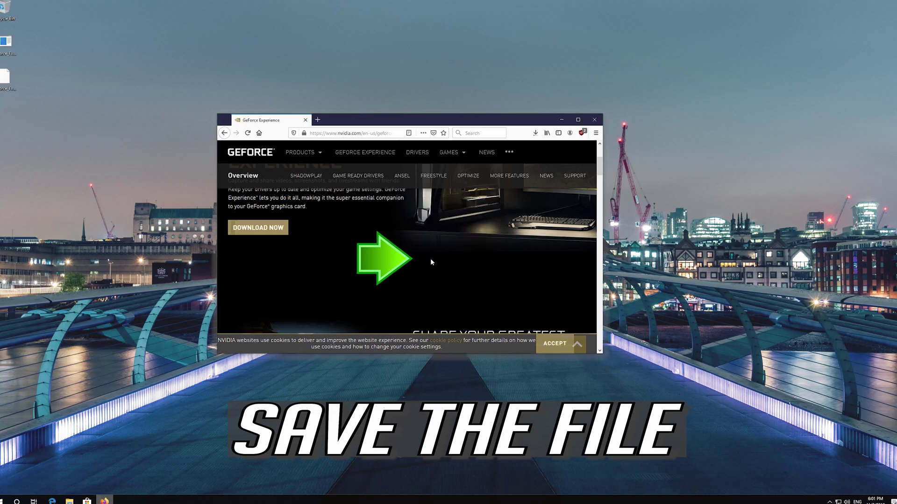
pyautogui.click(535, 133)
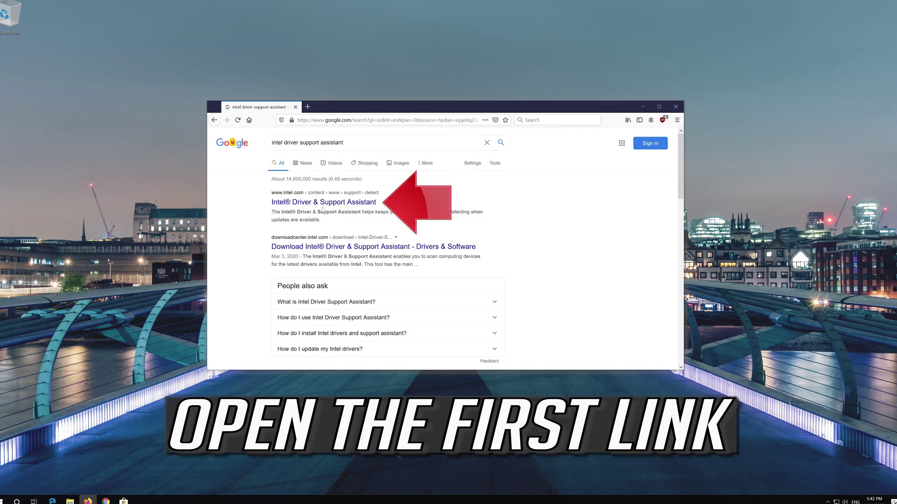
# Download Intel-Driver-and-Support-Assistant-Installer.exe from Intel's Driver & Support Assistant page and save it
pyautogui.click(328, 204)
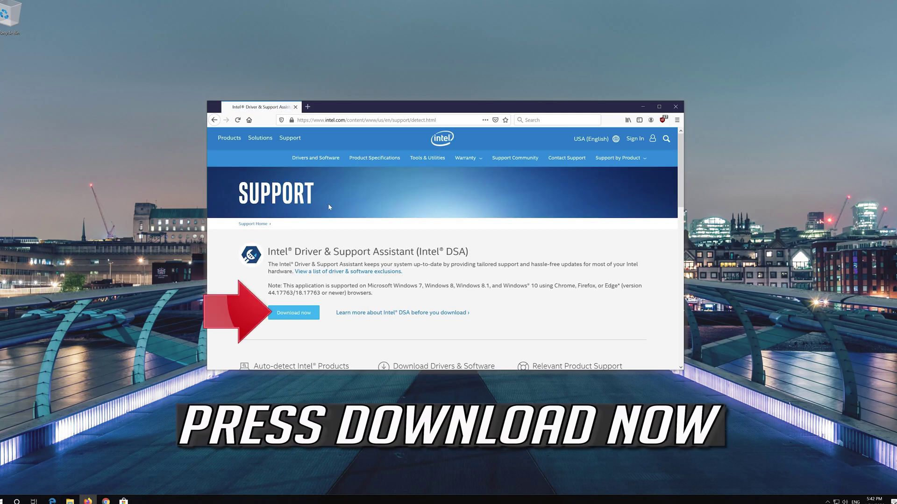
pyautogui.click(305, 315)
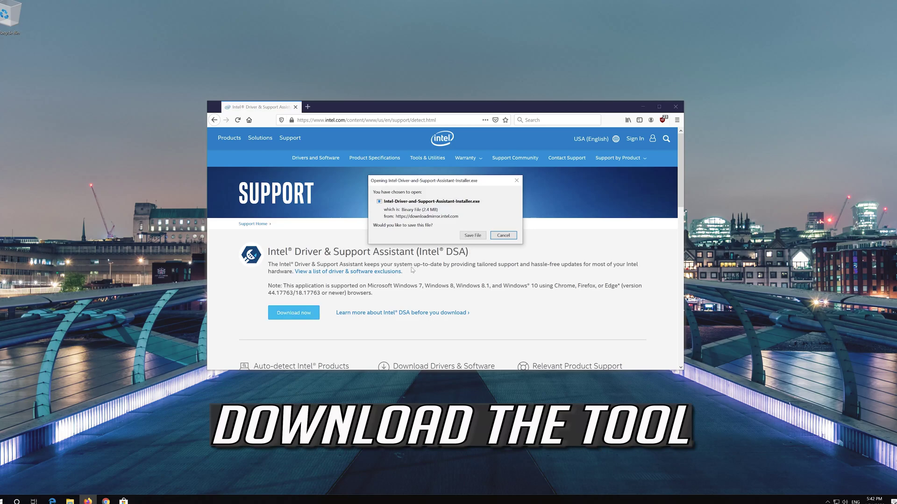
pyautogui.click(467, 236)
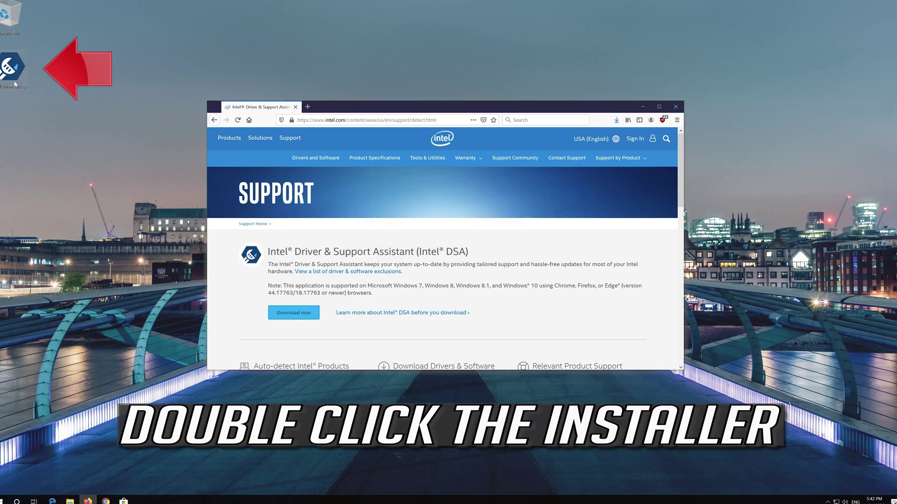
# Install Intel Driver & Support Assistant, accepting the license and consent, then launch it and review its scan results
pyautogui.doubleClick(11, 76)
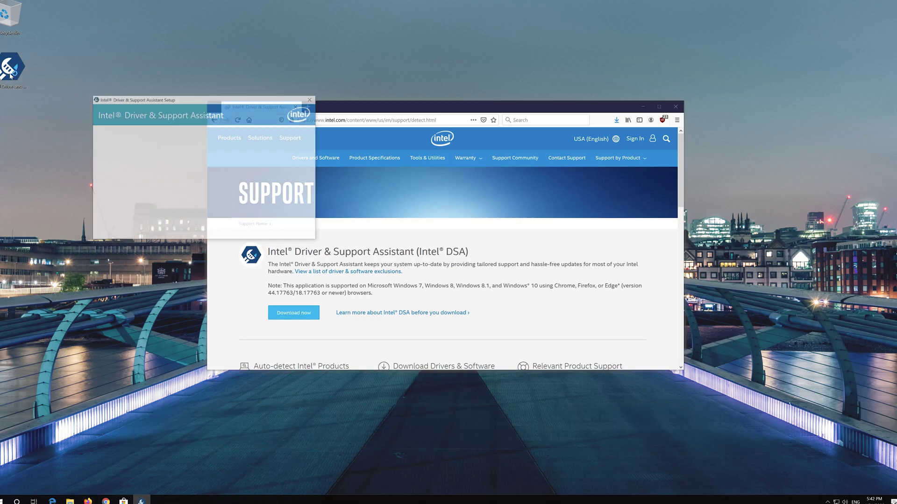
pyautogui.moveTo(121, 98); pyautogui.dragTo(351, 141)
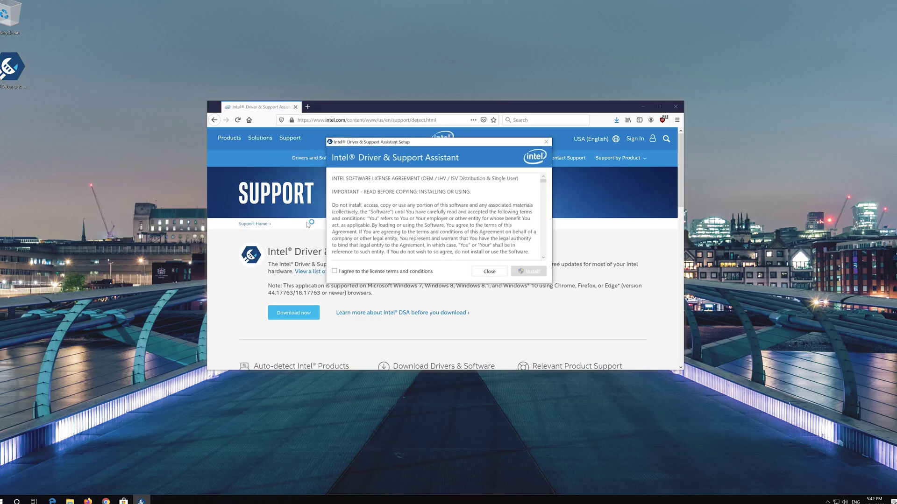
pyautogui.click(335, 272)
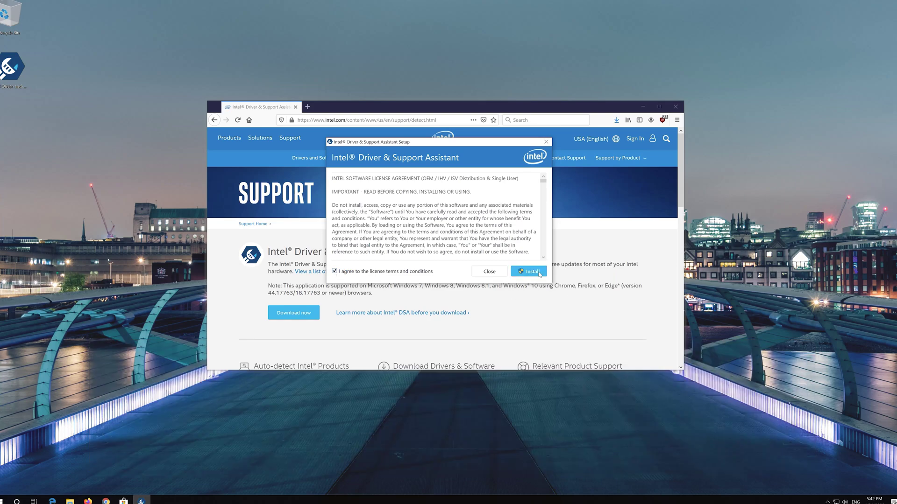
pyautogui.click(531, 271)
pyautogui.click(524, 272)
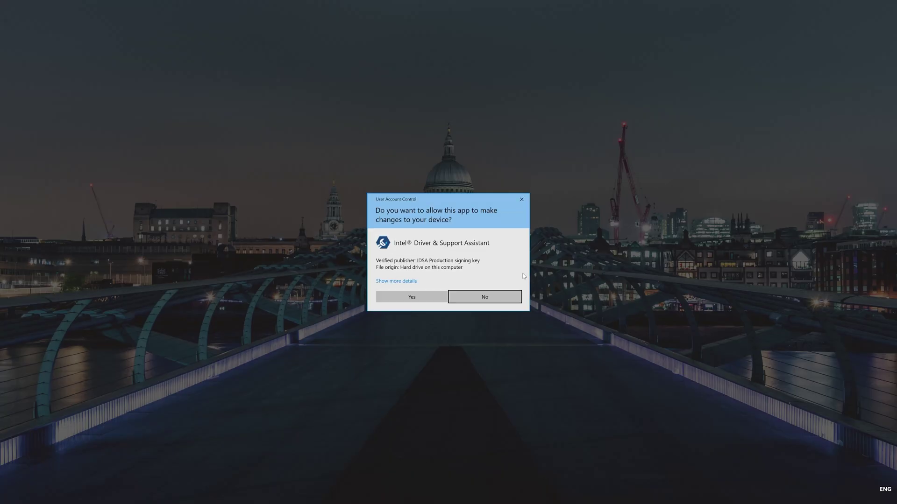
pyautogui.click(404, 299)
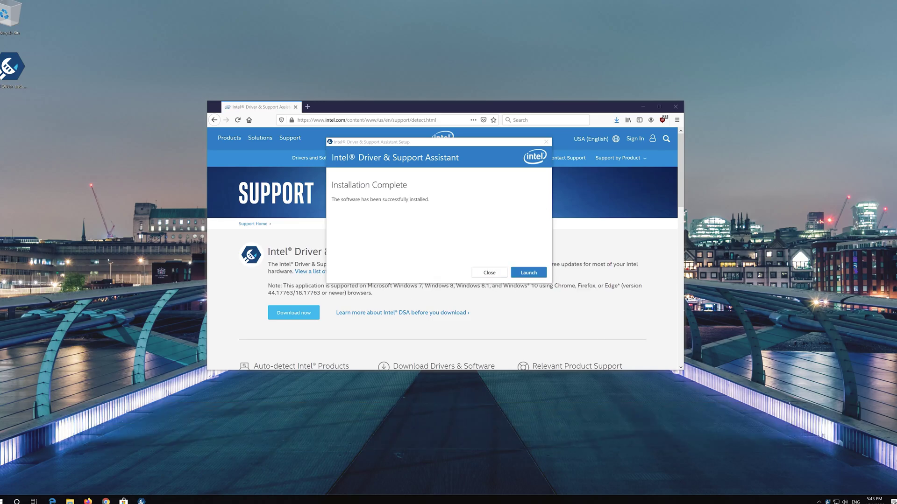
pyautogui.click(523, 275)
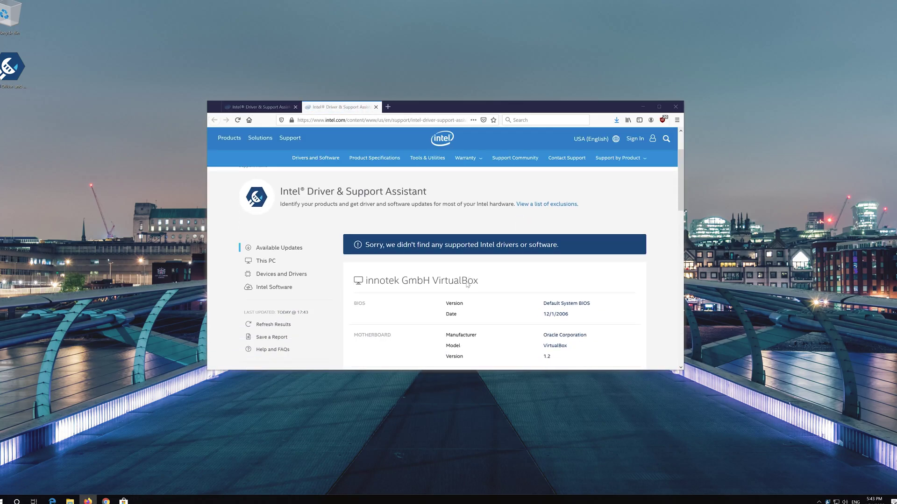
pyautogui.scroll(-3, 467, 285)
pyautogui.scroll(-2, 466, 285)
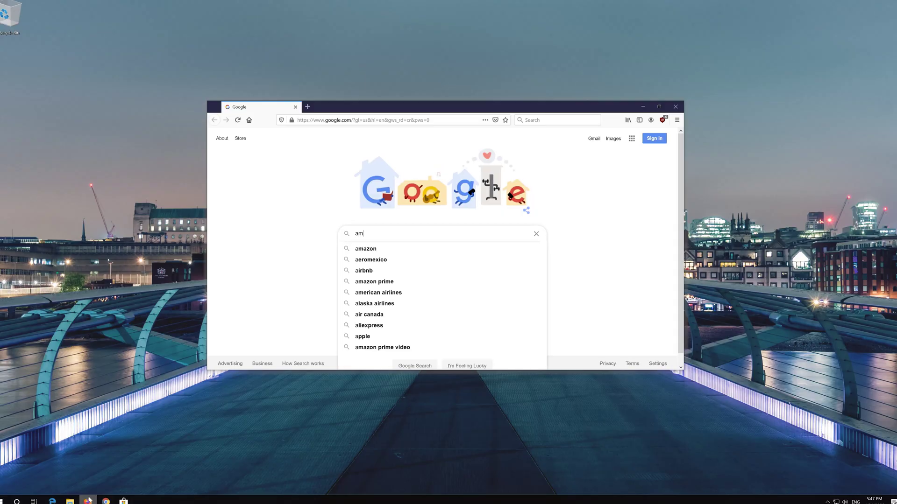
# Search Google for 'amd gpu drivers download' and download the Radeon Software Adrenalin 2020 auto-detect tool from AMD
pyautogui.write(' drivers')
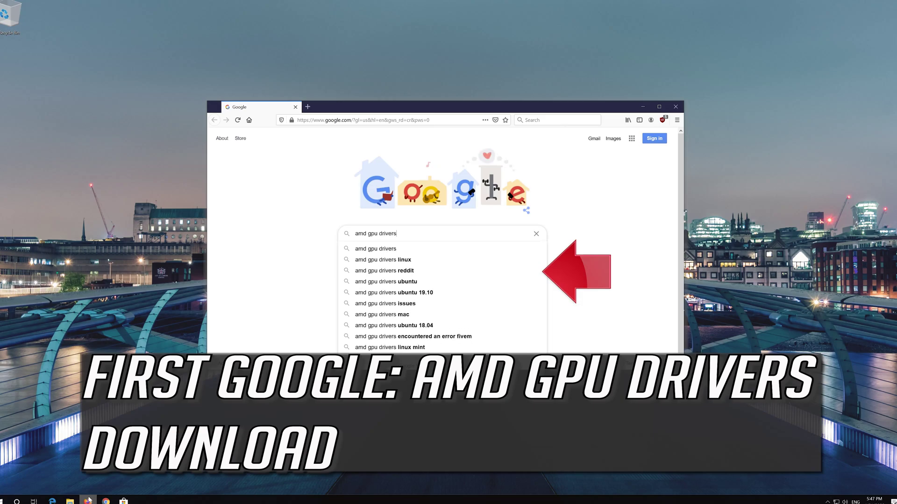
pyautogui.write(' download')
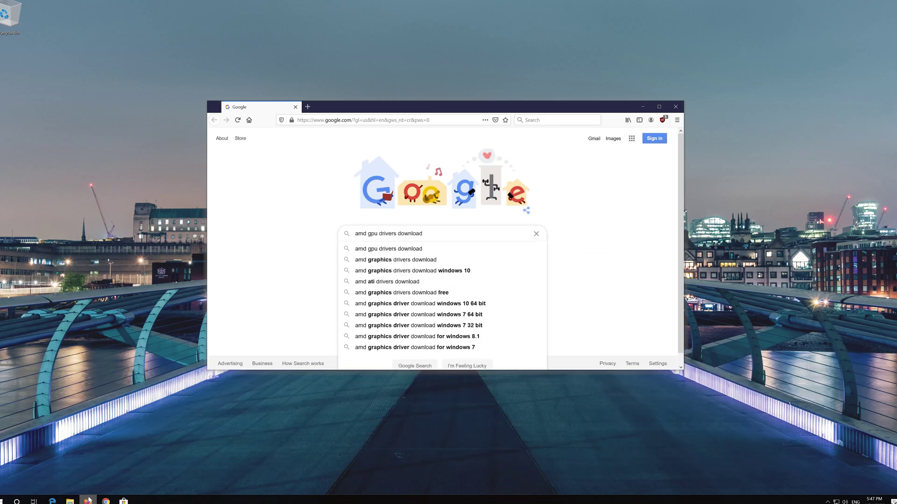
pyautogui.press('Return')
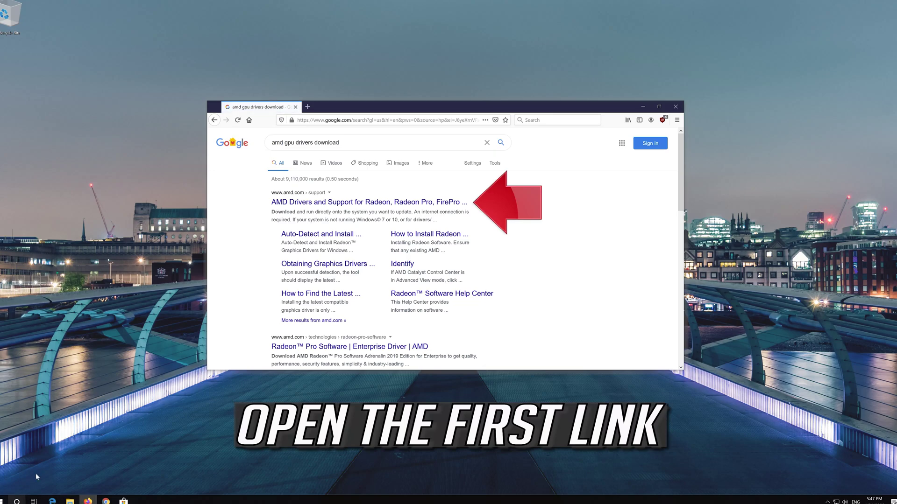
pyautogui.click(367, 202)
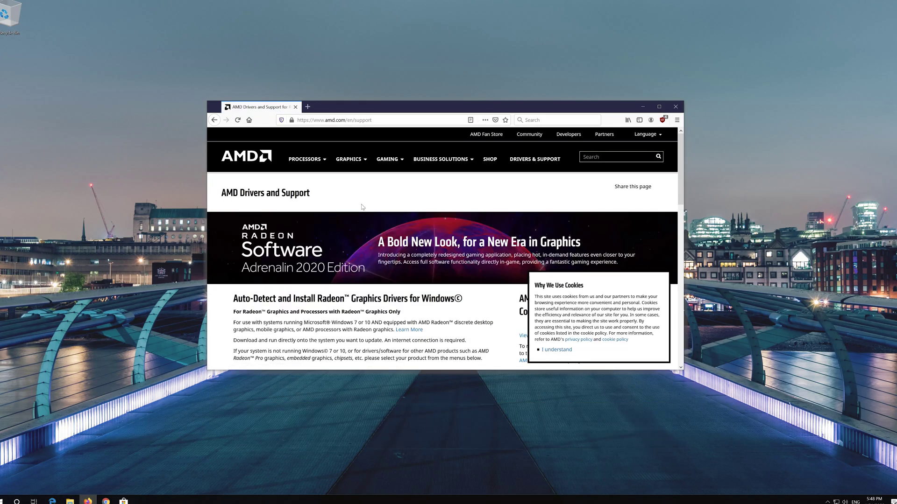
pyautogui.scroll(-2, 363, 206)
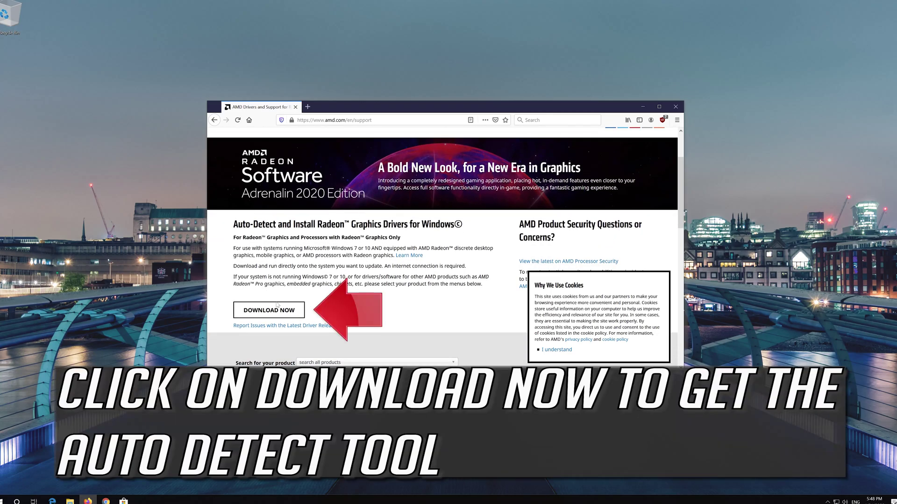
pyautogui.click(269, 311)
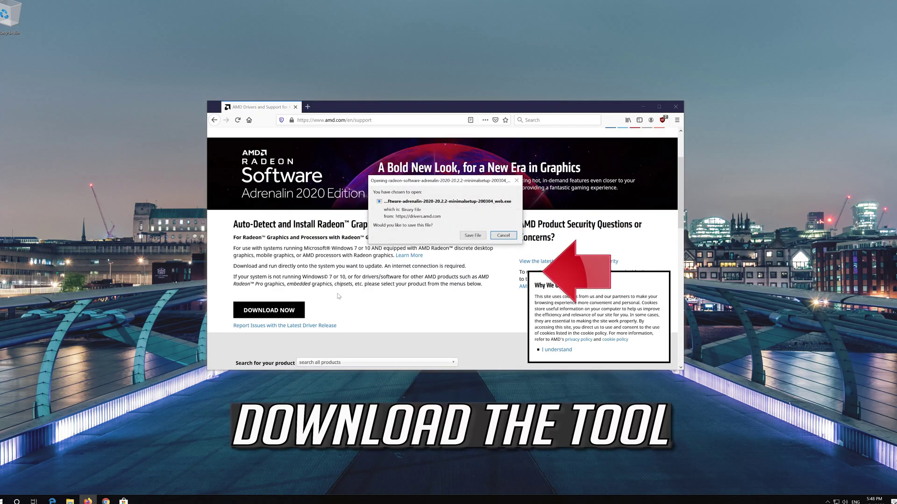
# Save the Radeon Software Adrenalin installer, allow it to run, and extract RadeonInstaller.exe
pyautogui.click(472, 235)
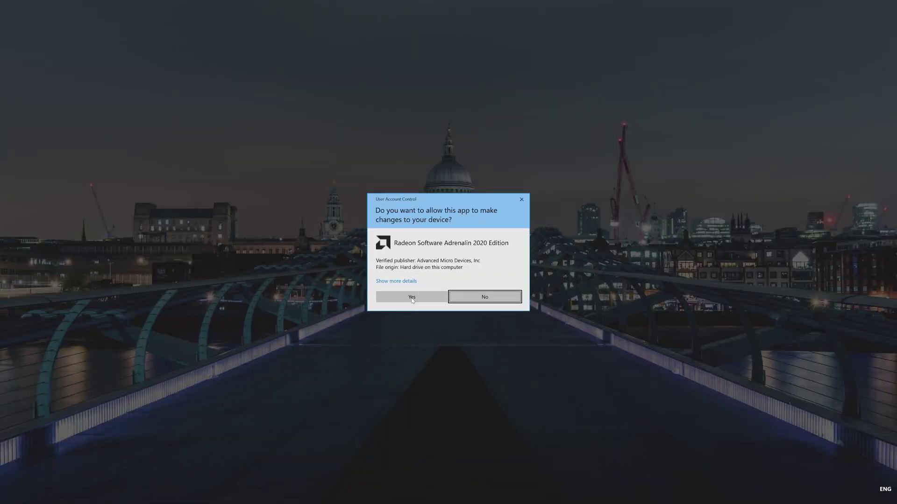
pyautogui.click(394, 298)
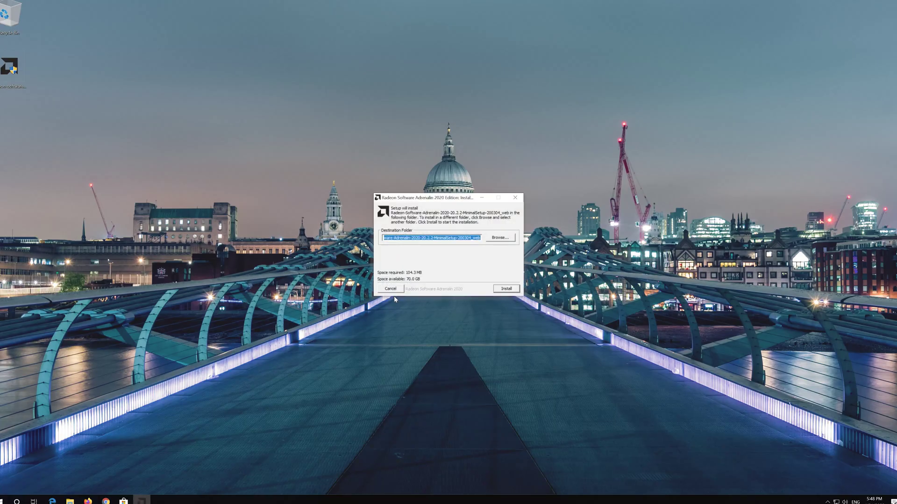
pyautogui.click(510, 290)
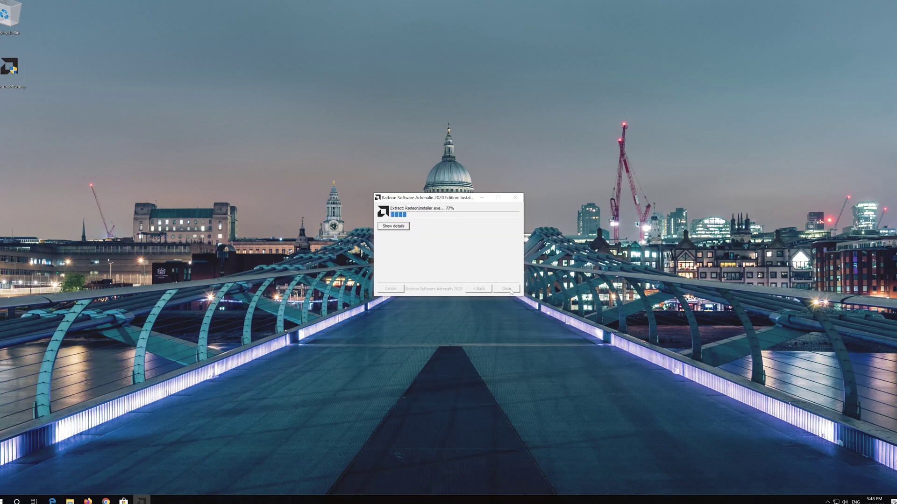